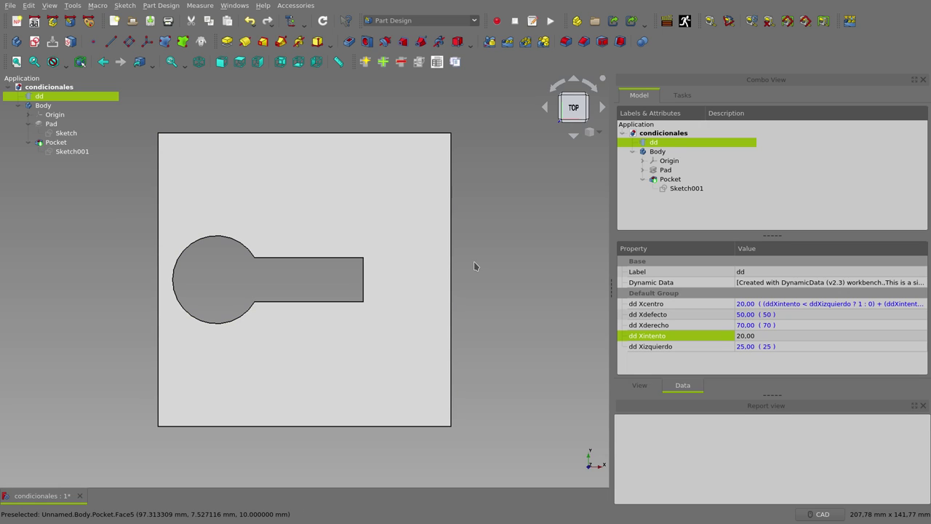
Replace the dd Xintento value 20 with 50, centring the pocket circle (Xcentro 50.00)
left_click(760, 335)
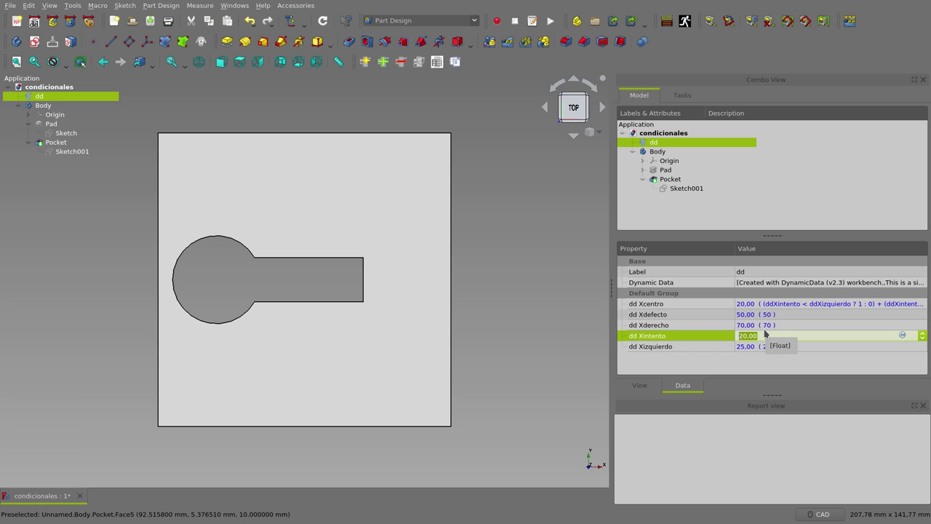
left_click(761, 335)
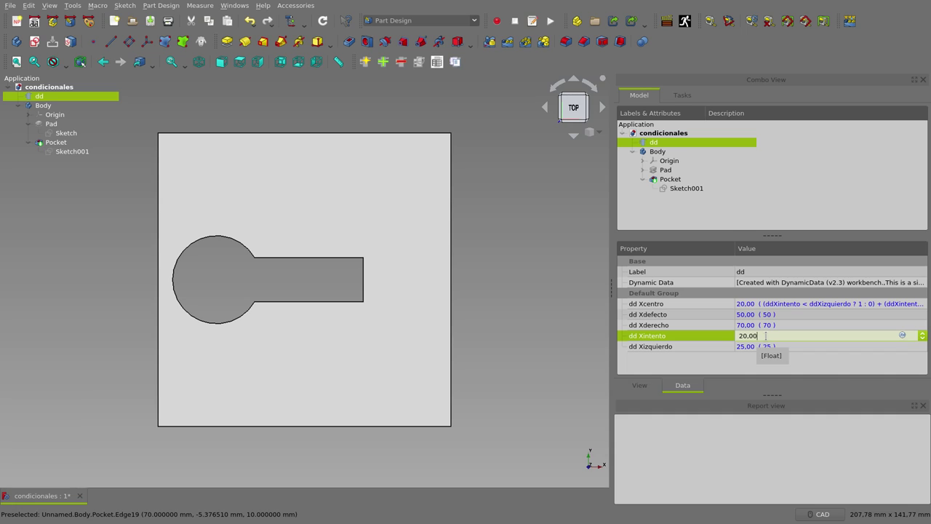
key("shift+Left")
key("shift+Left")
key("shift+Left")
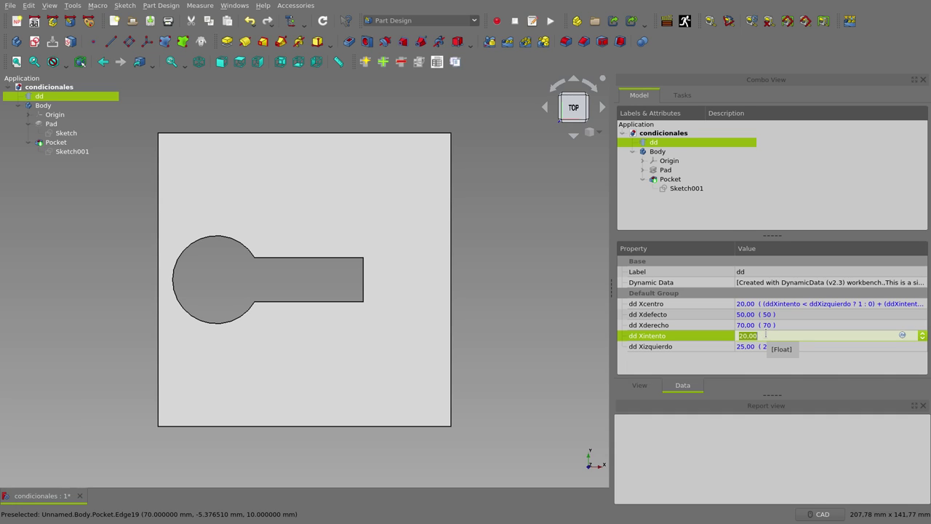
type("50")
key("Return")
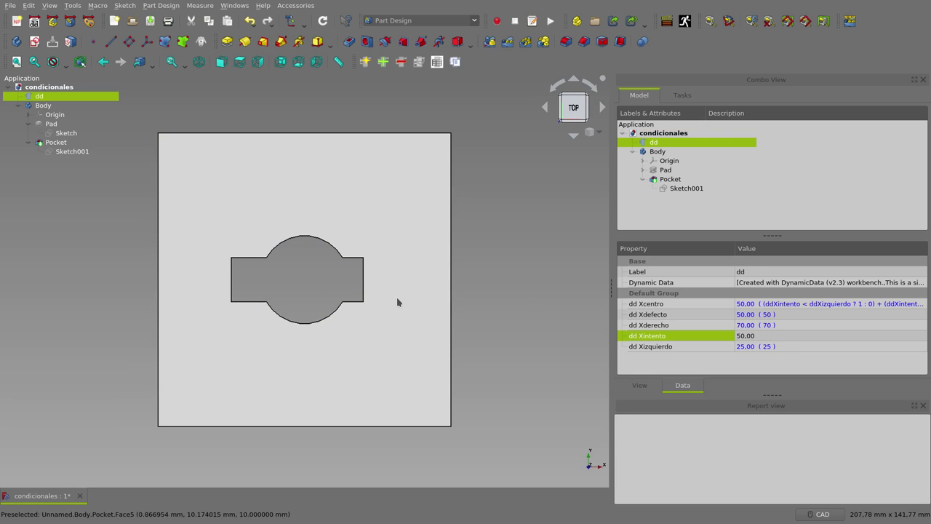
Enter 5 for dd Xintento so Xcentro becomes 5.00 and the pocket sits at the left edge
left_click(761, 336)
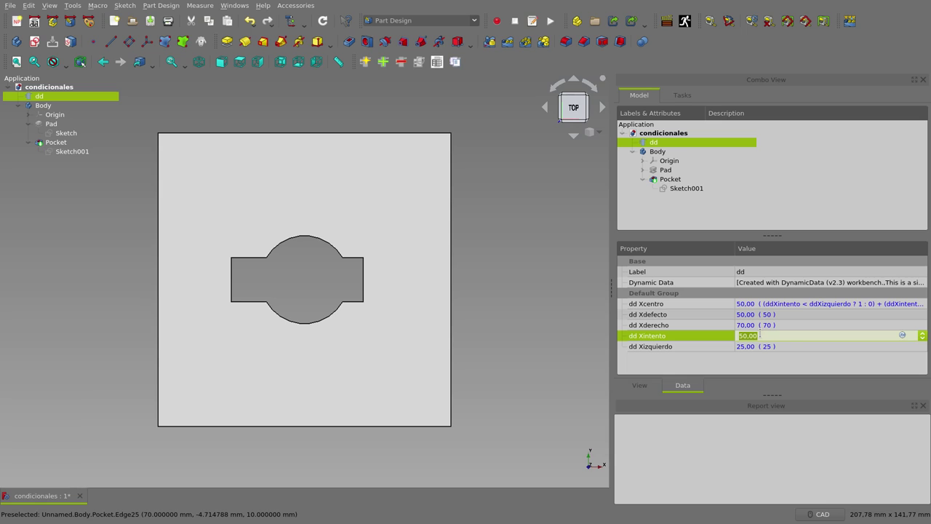
type("5")
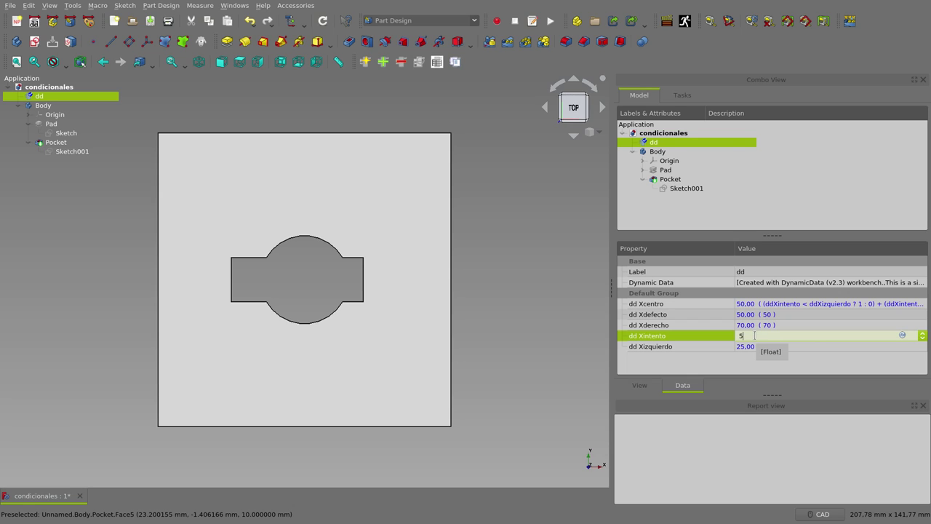
key("Return")
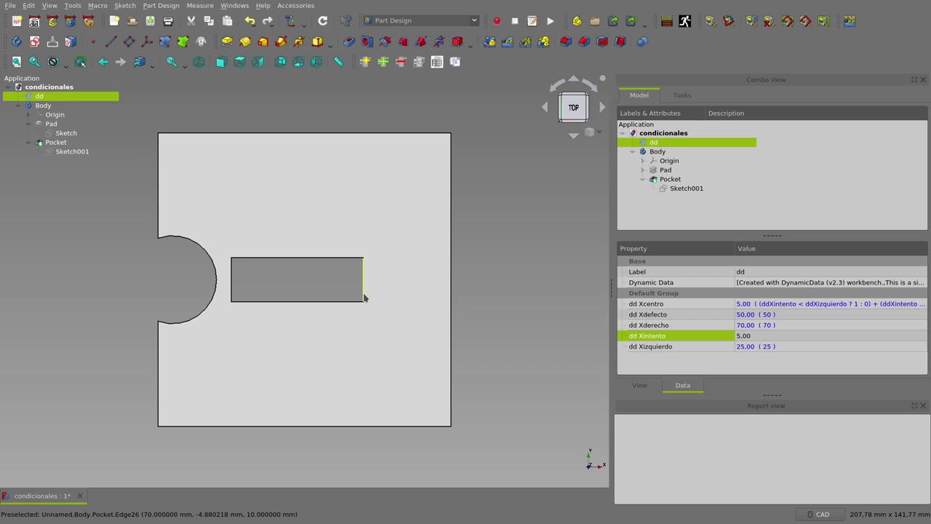
Enter 65 for dd Xintento; Xcentro falls back to 50.00, recentring the pocket
left_click(761, 335)
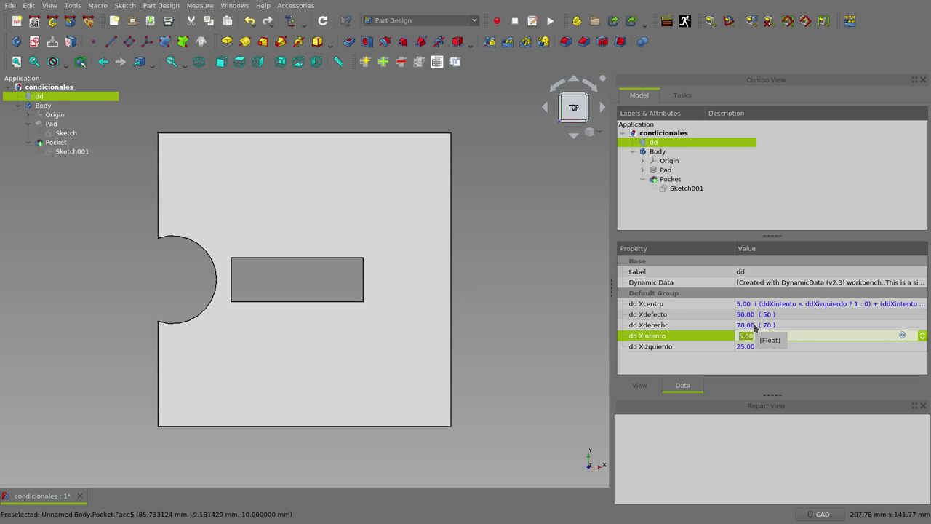
type("65")
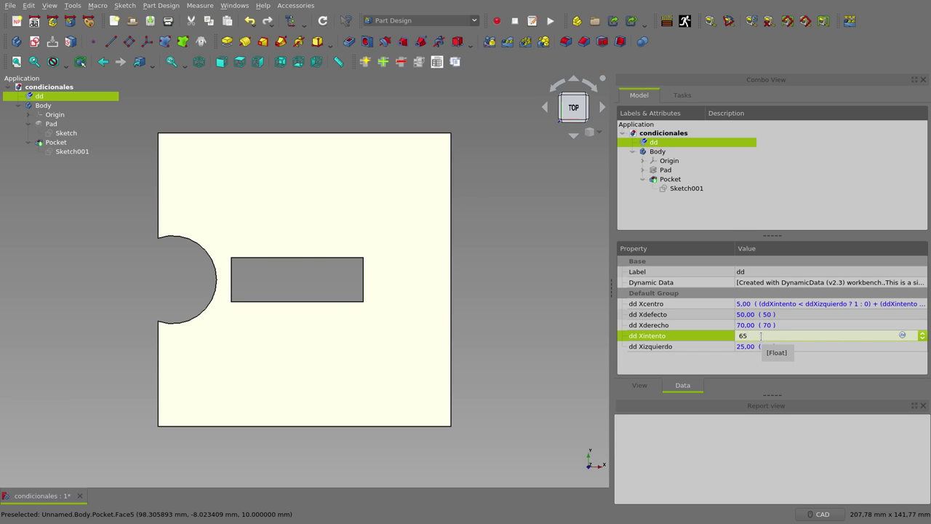
key("Return")
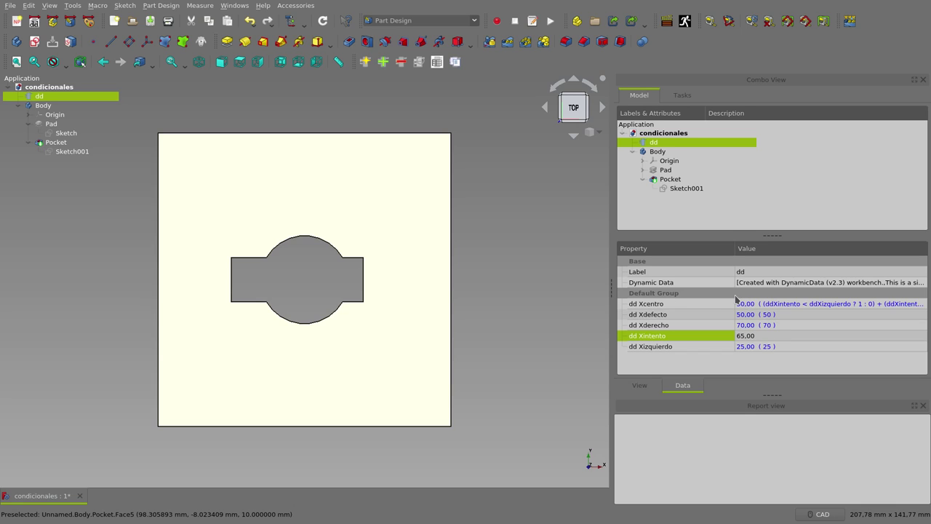
Type 97 into the dd Xintento field without applying it yet
left_click(775, 335)
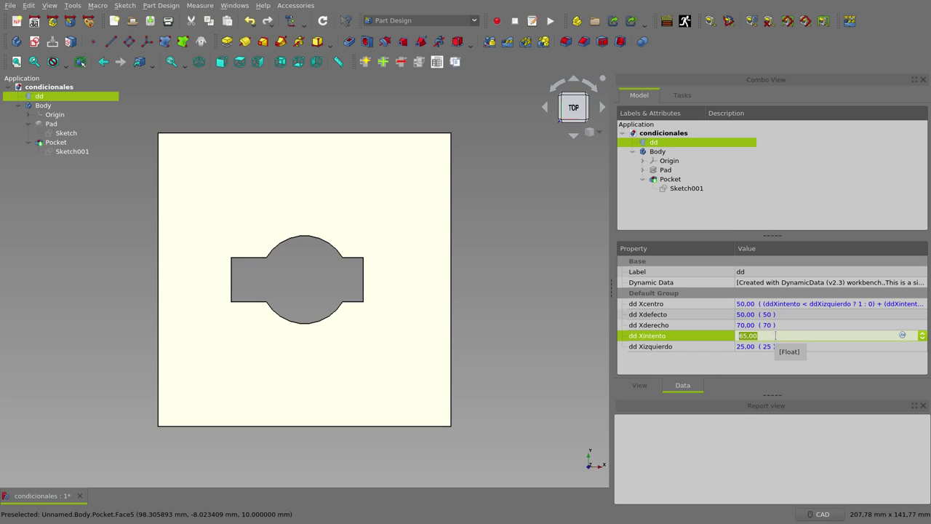
type("9")
type("7")
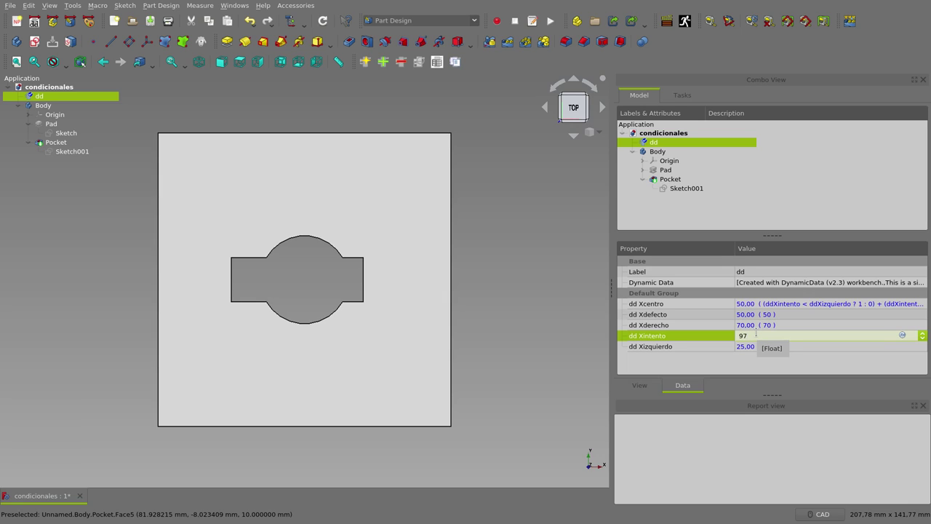
Commit 97 so Xcentro reads 97.00 and the pocket moves to the right edge
key("Return")
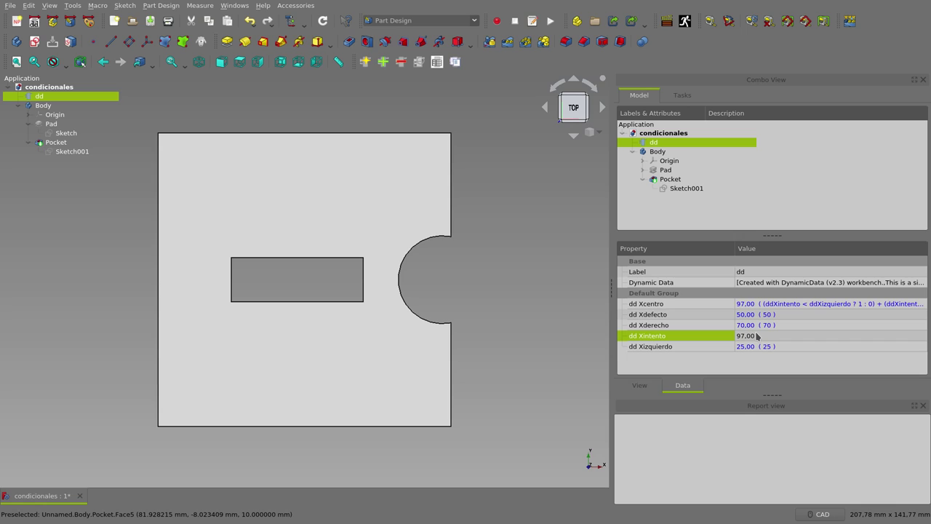
left_click(804, 336)
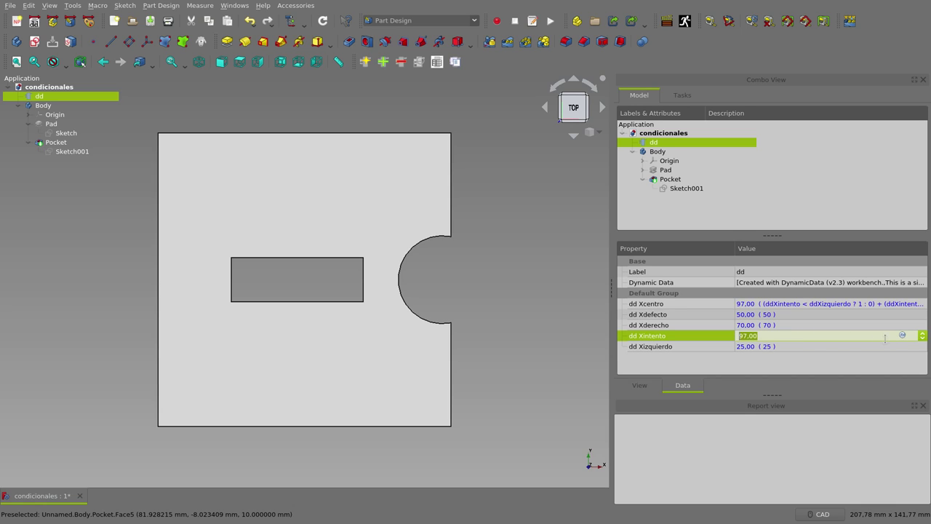